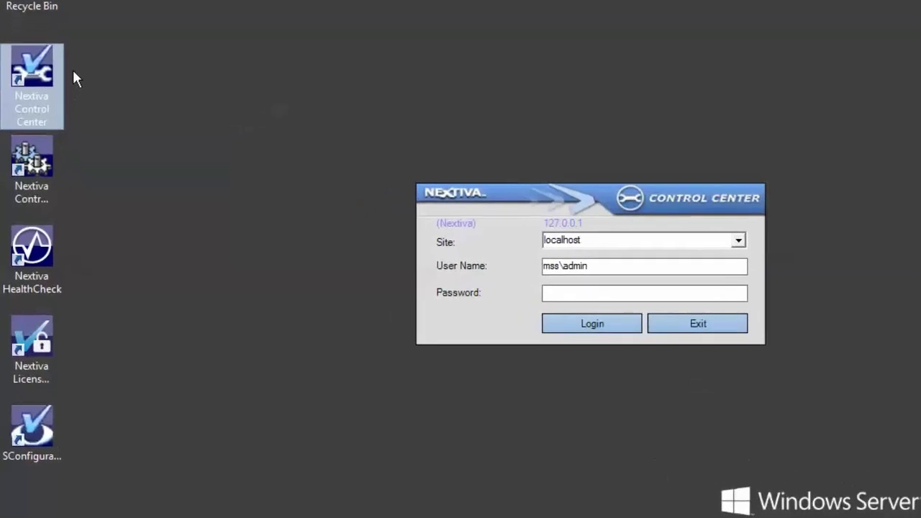
- Sign in by entering the multisite administrator account's password in the login dialog
click(569, 292)
text(********)
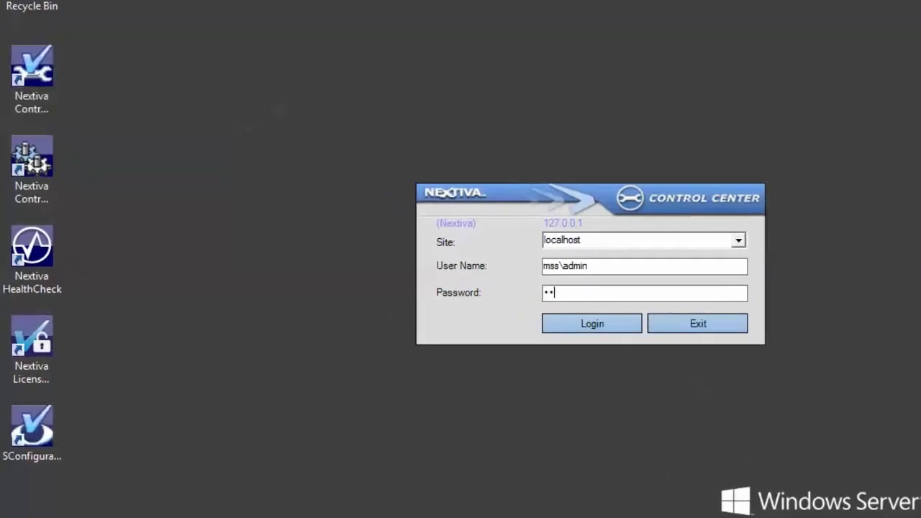
key(Return)
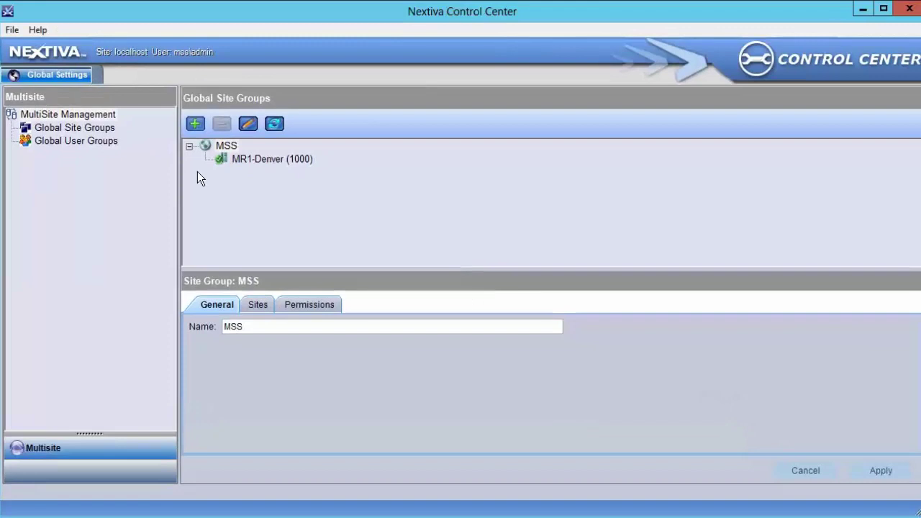
- Add a site group named 'Test' under MSS in Global Site Groups
click(110, 130)
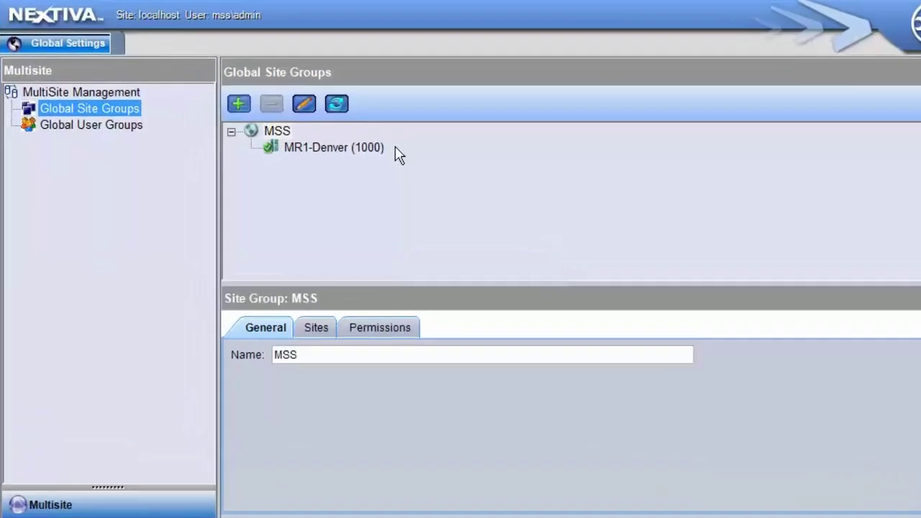
click(238, 105)
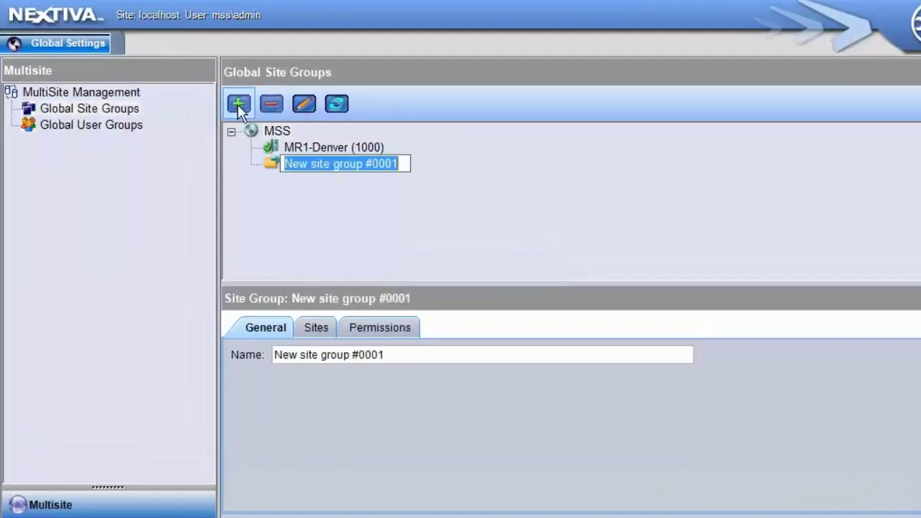
text(Test)
key(Return)
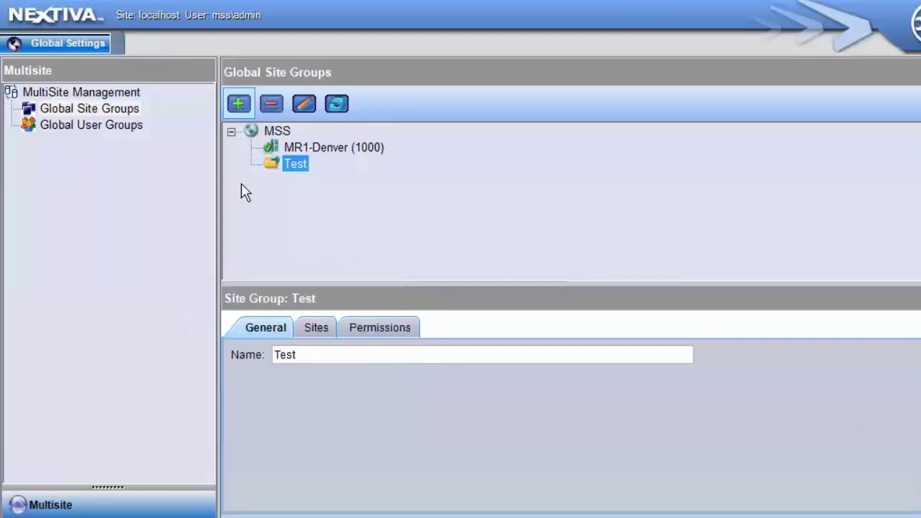
- View Test's Sites and Permissions tabs, showing MultiSite Admins checked and Security unchecked
click(314, 328)
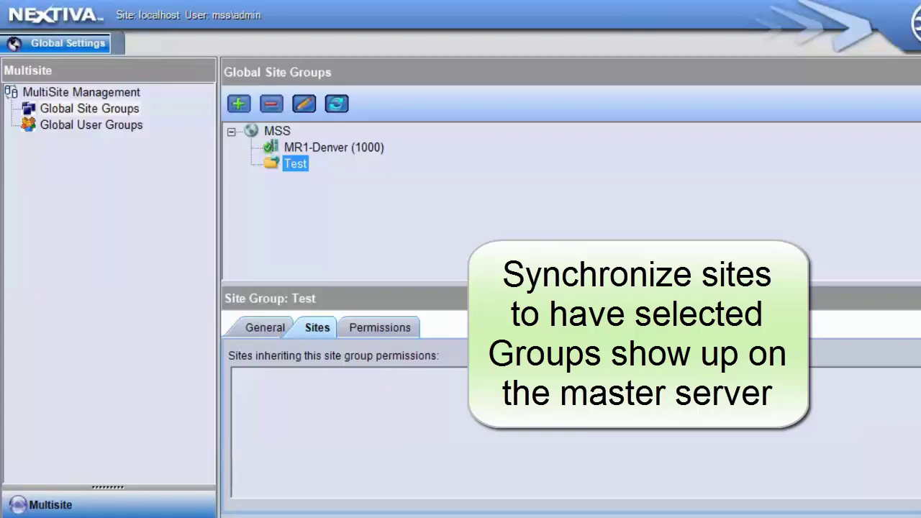
click(403, 327)
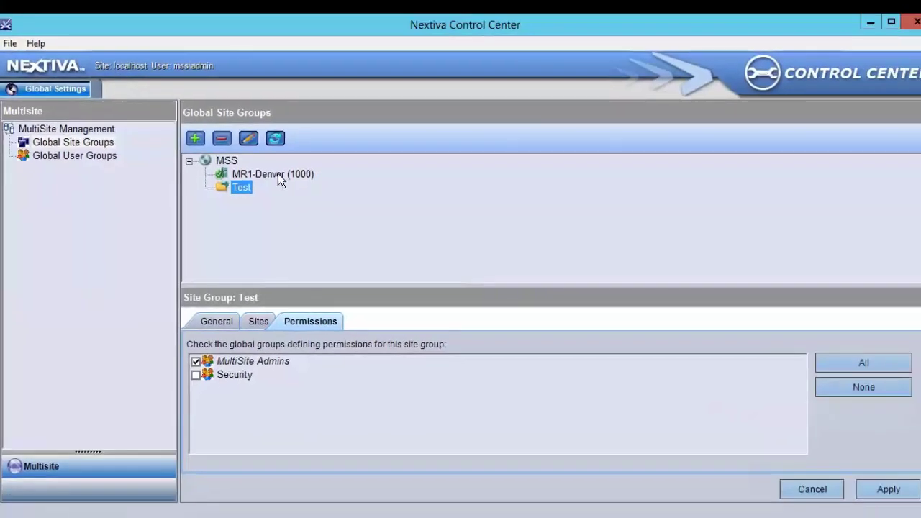
- Drag MR1-Denver into the Test group and apply the change
click(279, 180)
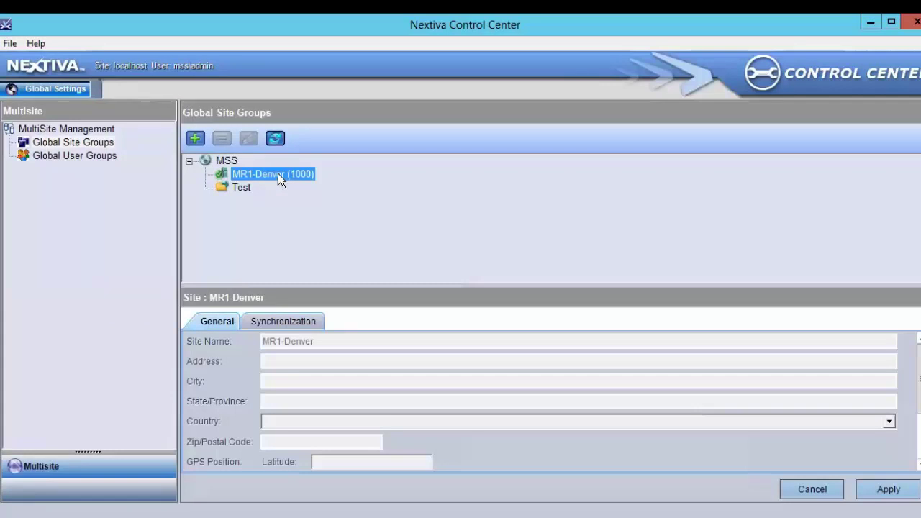
drag(277, 173, 251, 185)
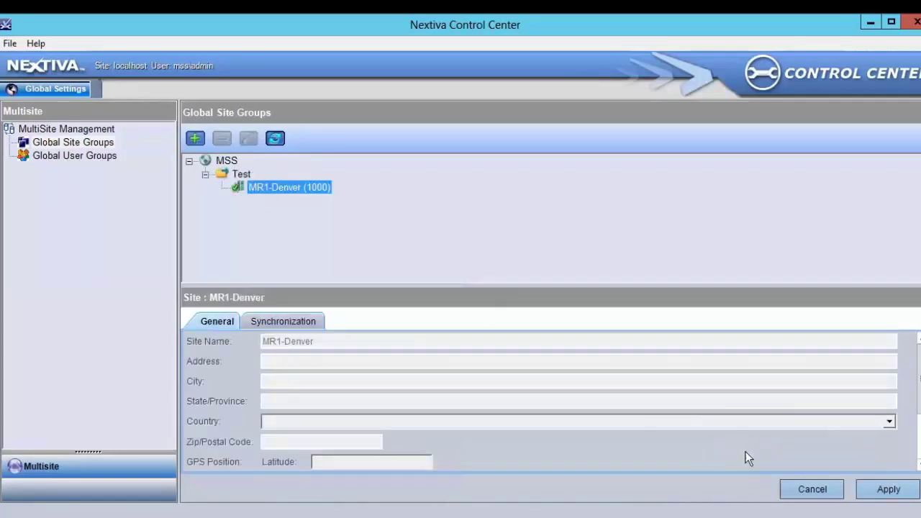
click(886, 491)
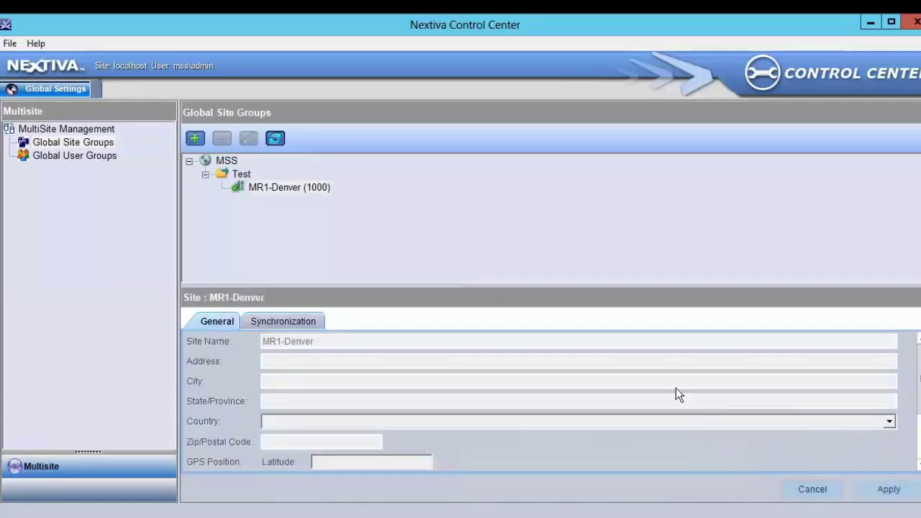
- Review Test's Sites and Permissions tabs, now containing MR1-Denver with MultiSite Admins permission
click(249, 174)
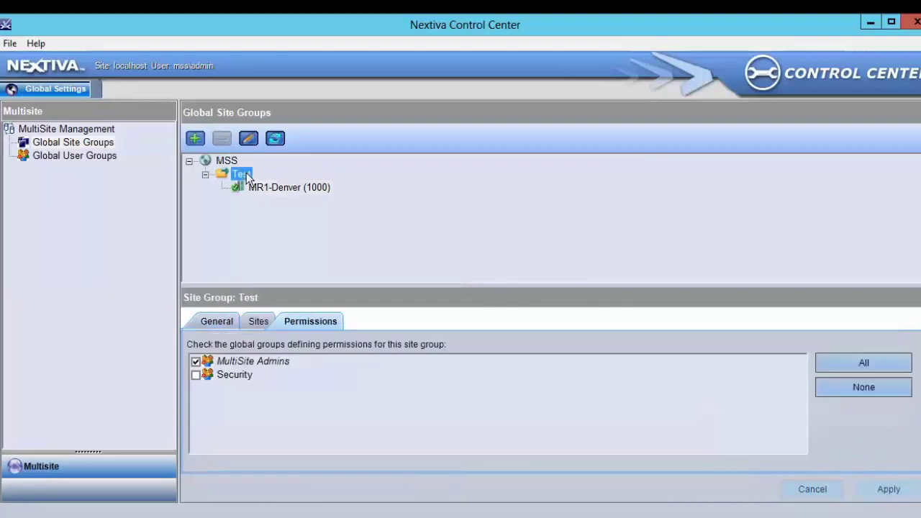
click(258, 322)
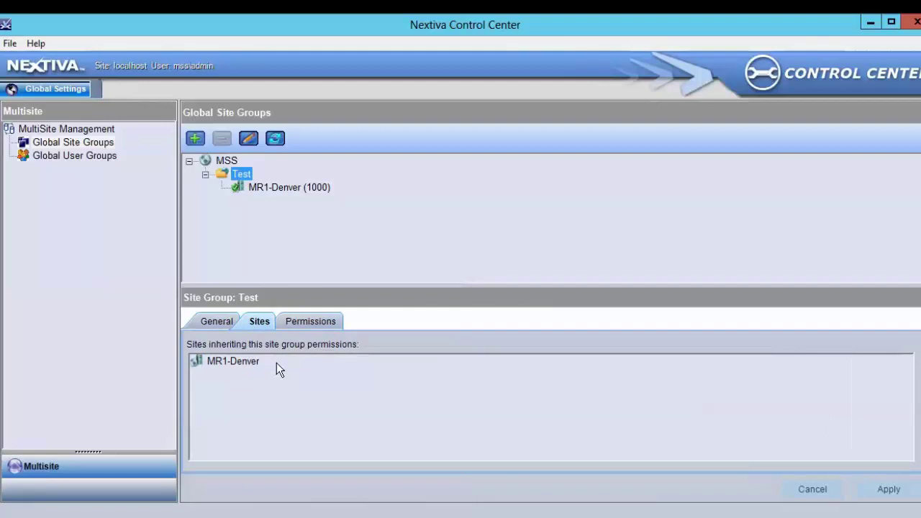
click(321, 322)
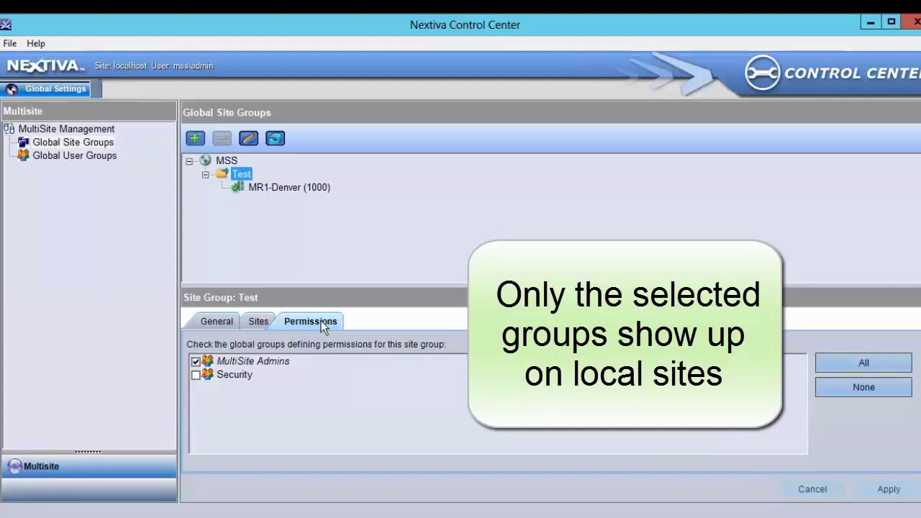
- Log off, sign in as the local administrator, and view Global Settings' MultiSite Admins group
click(9, 43)
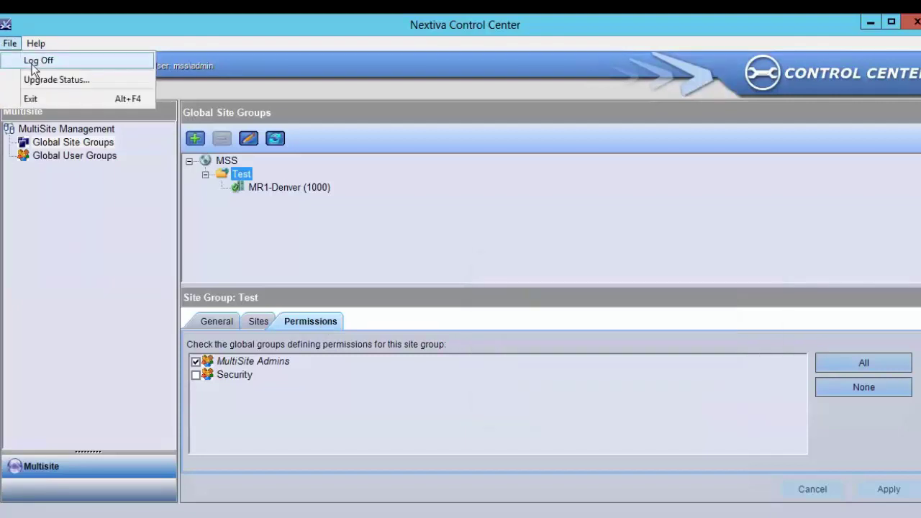
click(38, 60)
drag(500, 267, 403, 266)
text(administrato********)
key(Return)
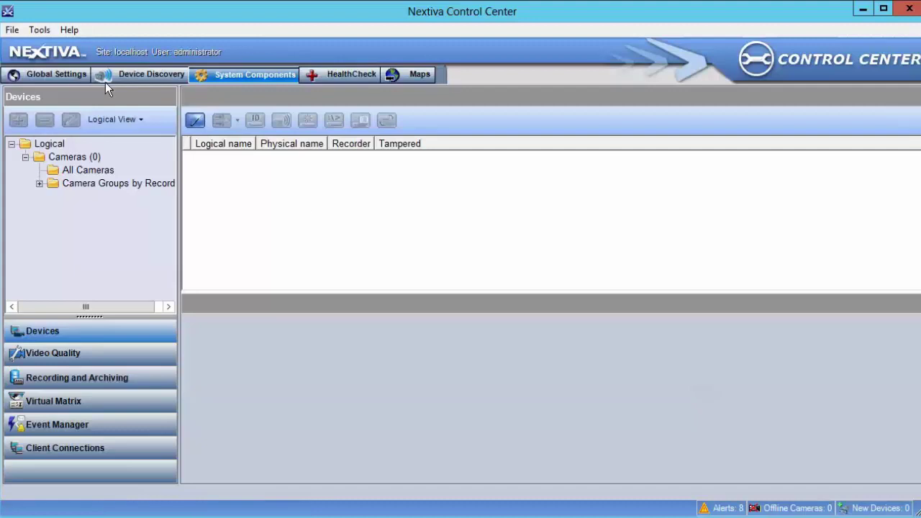
click(72, 77)
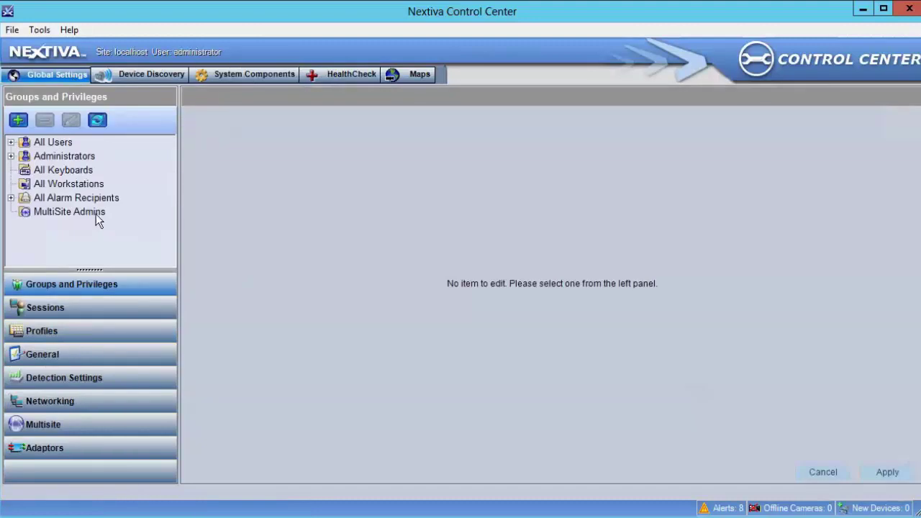
click(98, 220)
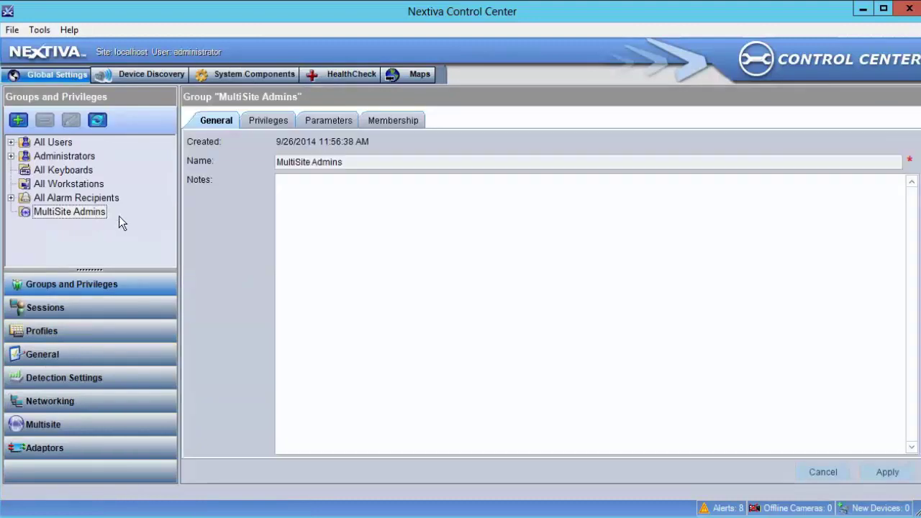
- Log off and sign back in with the multisite admin account and its password
click(12, 33)
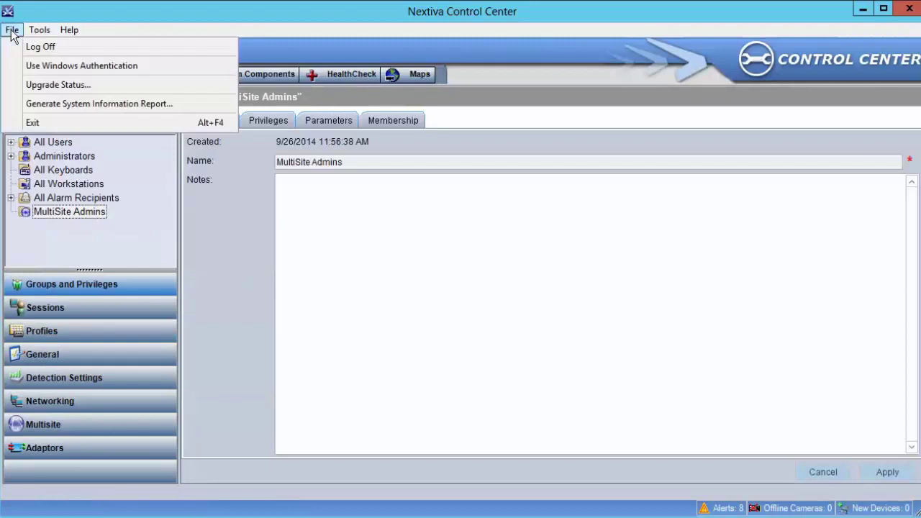
click(38, 47)
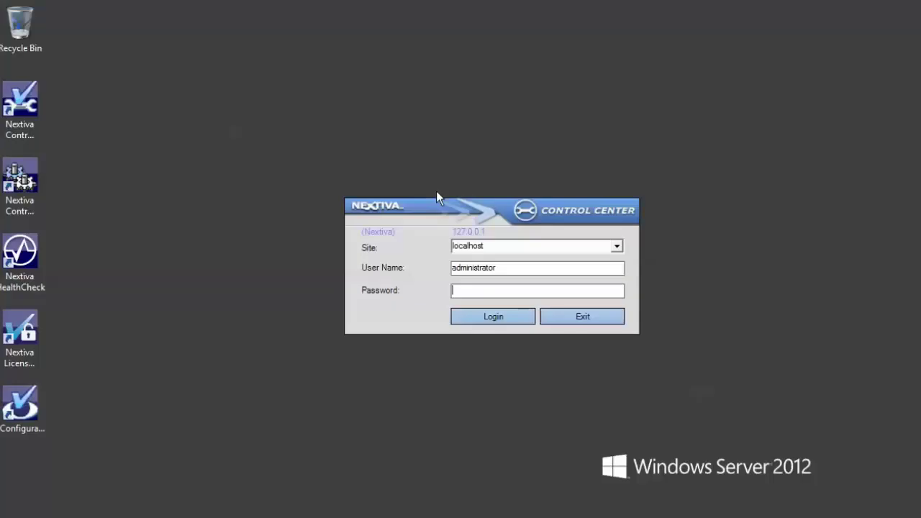
key(shift+Tab)
text(mss\admin)
key(Tab)
text(*********)
key(Return)
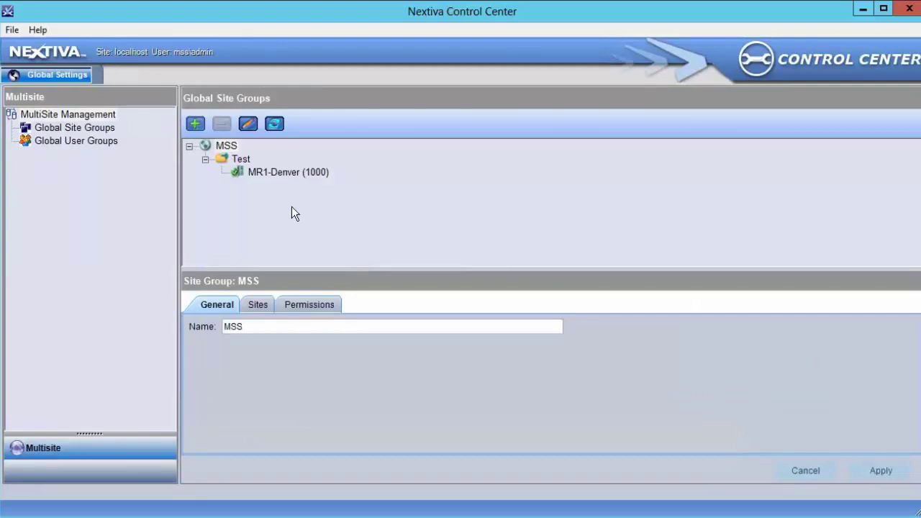
- Check Security on the Test group's Permissions tab and apply it
click(241, 160)
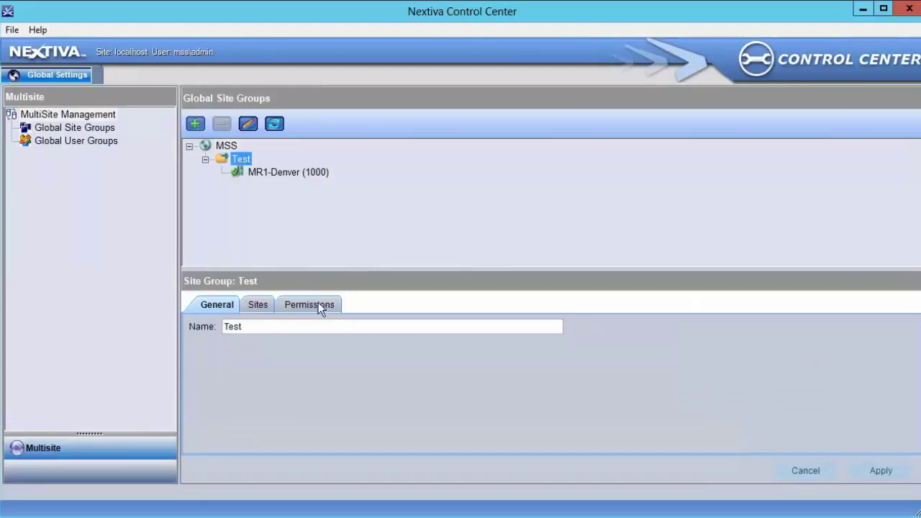
click(319, 305)
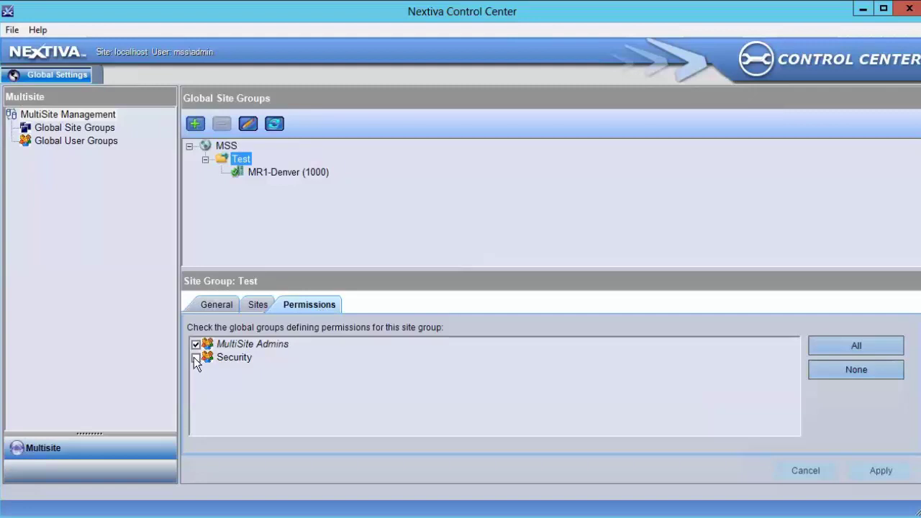
click(195, 357)
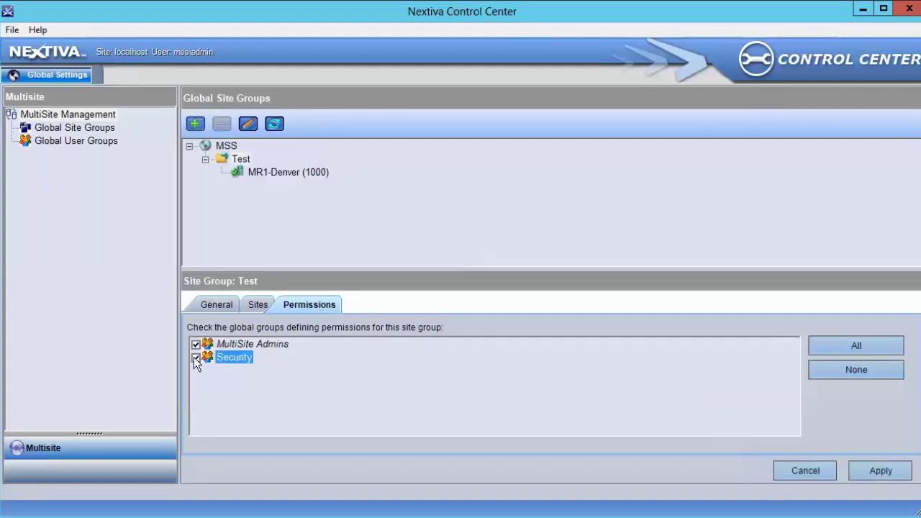
click(893, 472)
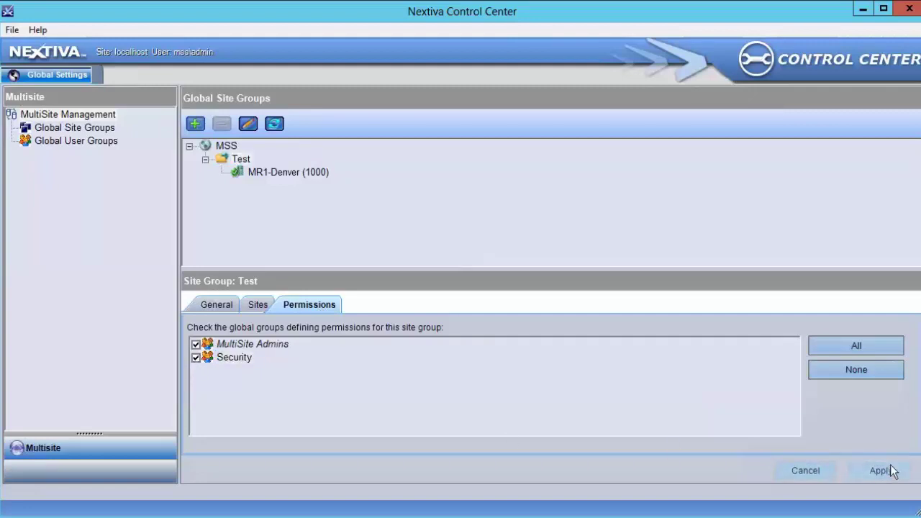
click(12, 30)
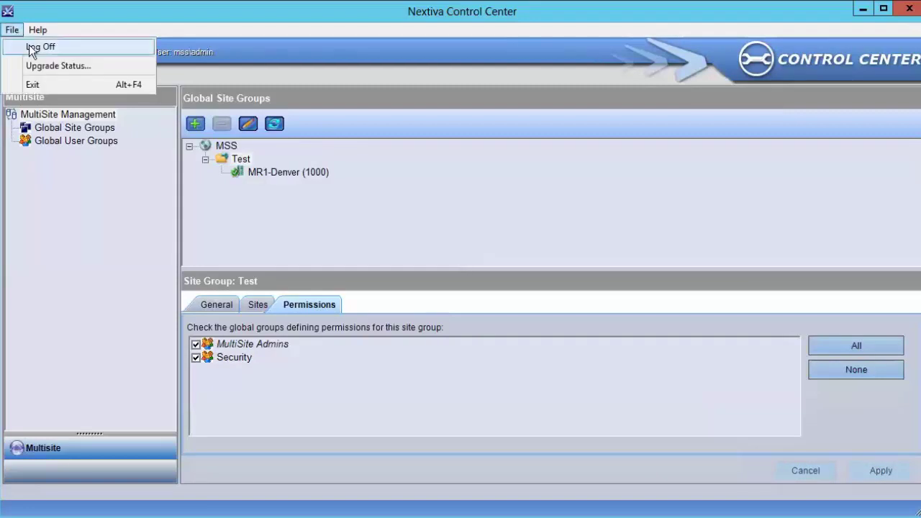
click(30, 47)
drag(489, 267, 411, 271)
text(administrator)
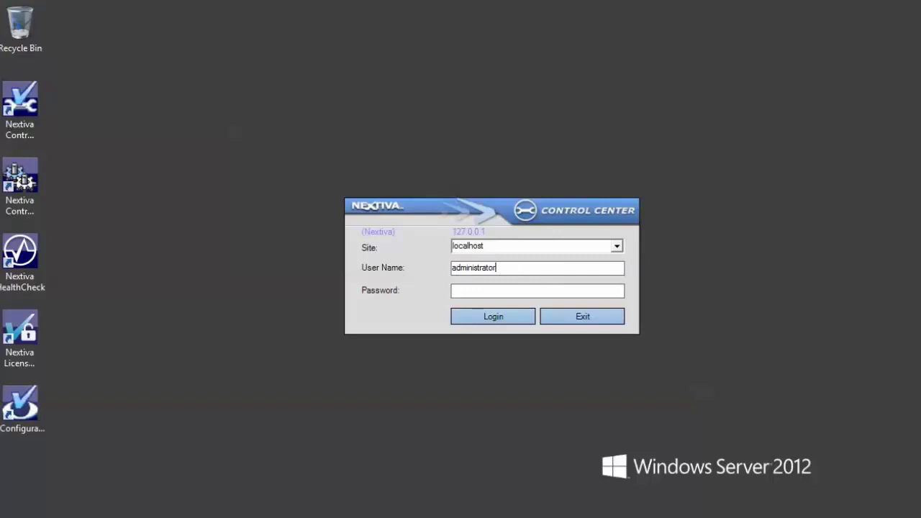
key(Tab)
text(••••••••)
key(Return)
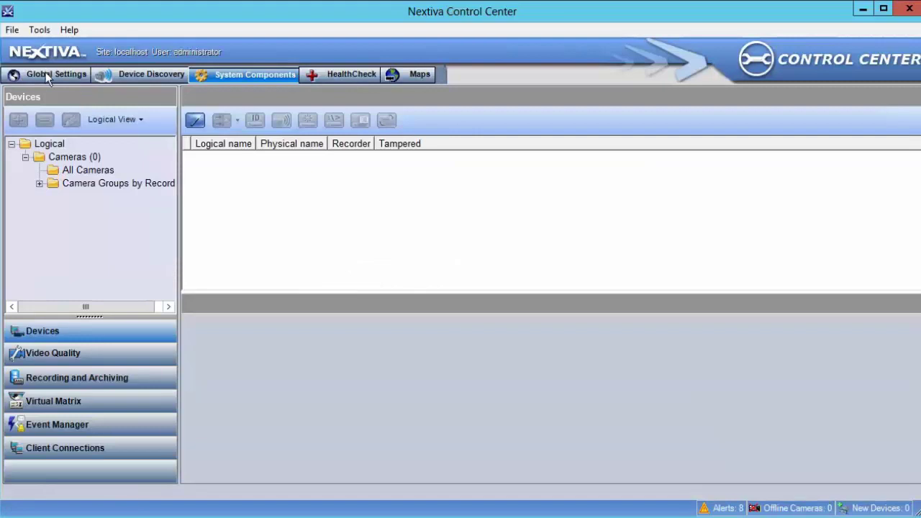
click(45, 74)
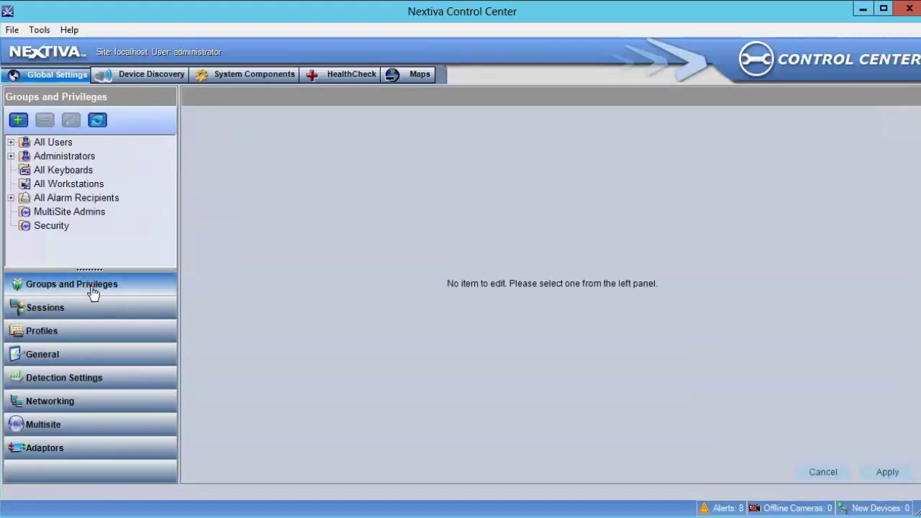
click(86, 213)
click(60, 229)
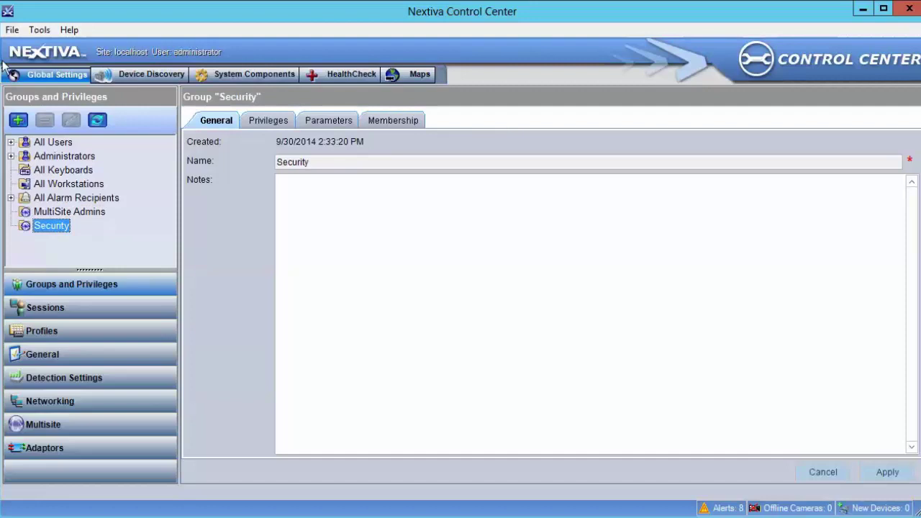
click(10, 33)
click(33, 46)
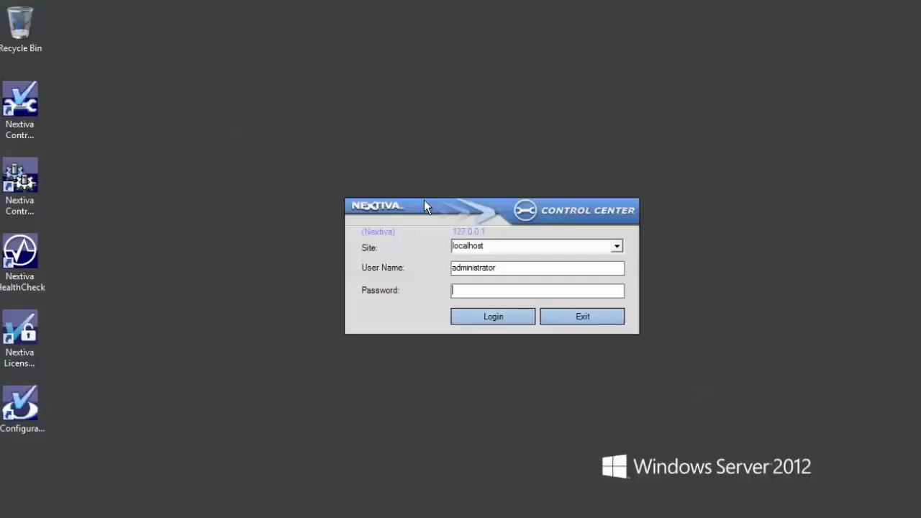
drag(510, 267, 378, 265)
text(mss\admin)
key(Tab)
text(*********)
key(Return)
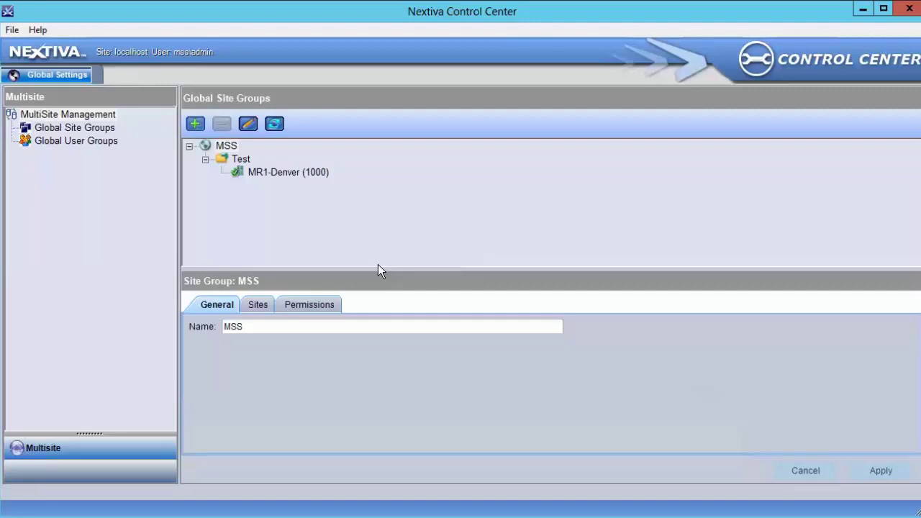
- Add 'Test1' under Test and view its inherited MultiSite Admins and Security permissions
click(229, 158)
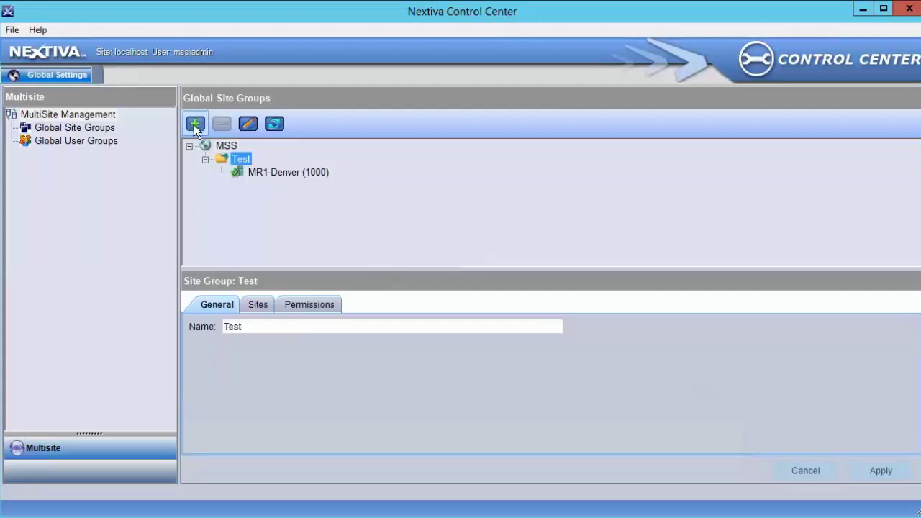
click(195, 125)
text(Test1)
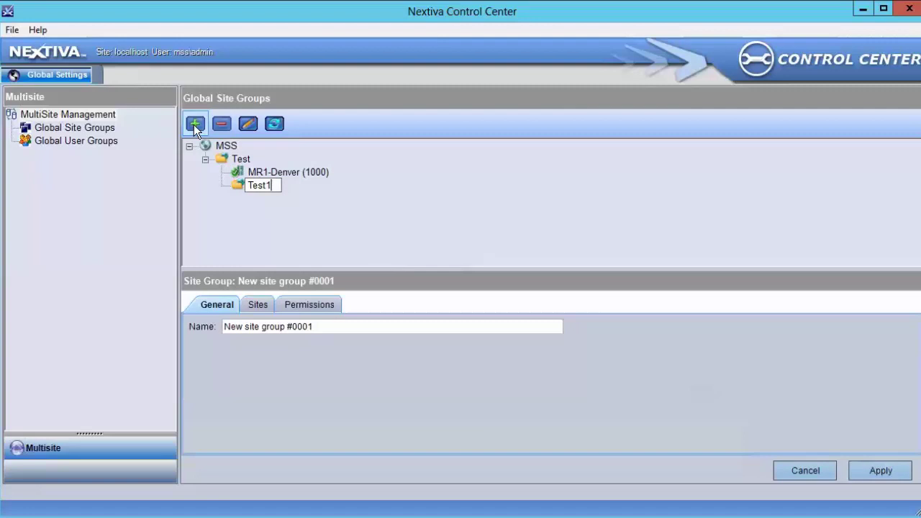
key(Return)
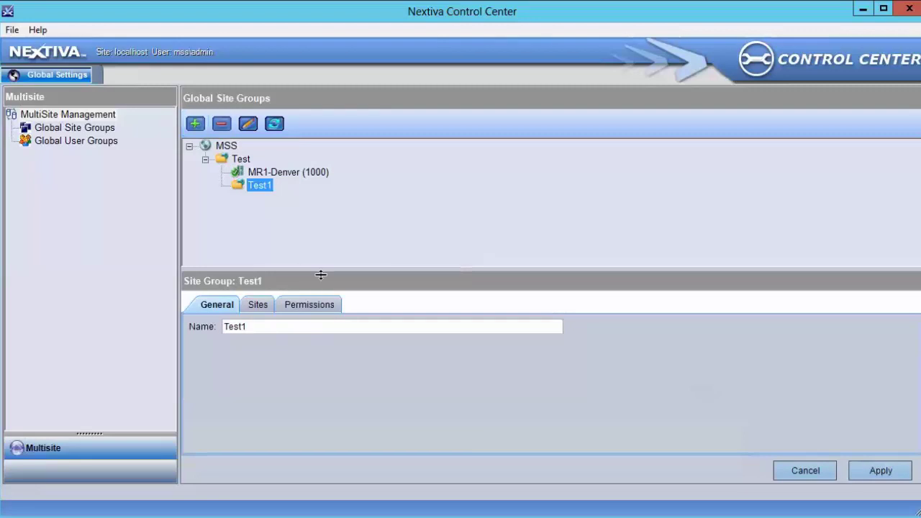
click(327, 306)
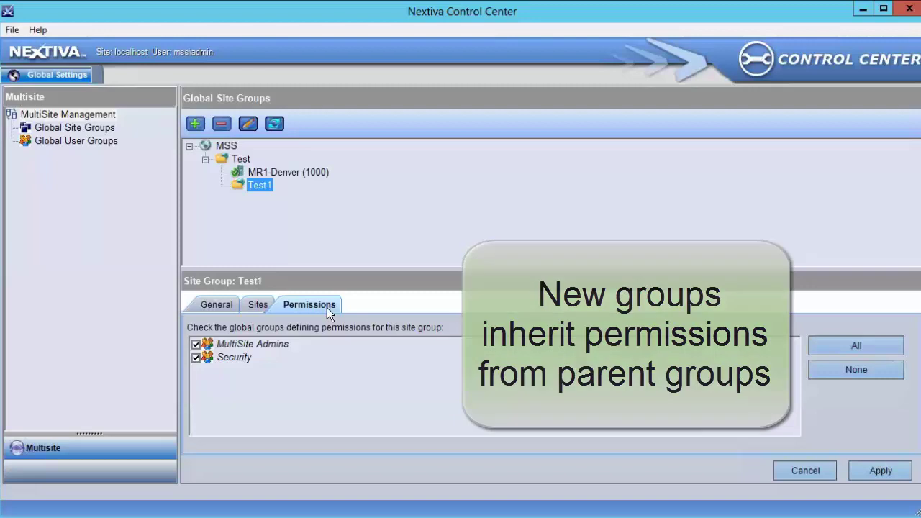
- After the inherited-permission warning on Test1, uncheck Security on parent Test and apply
click(197, 357)
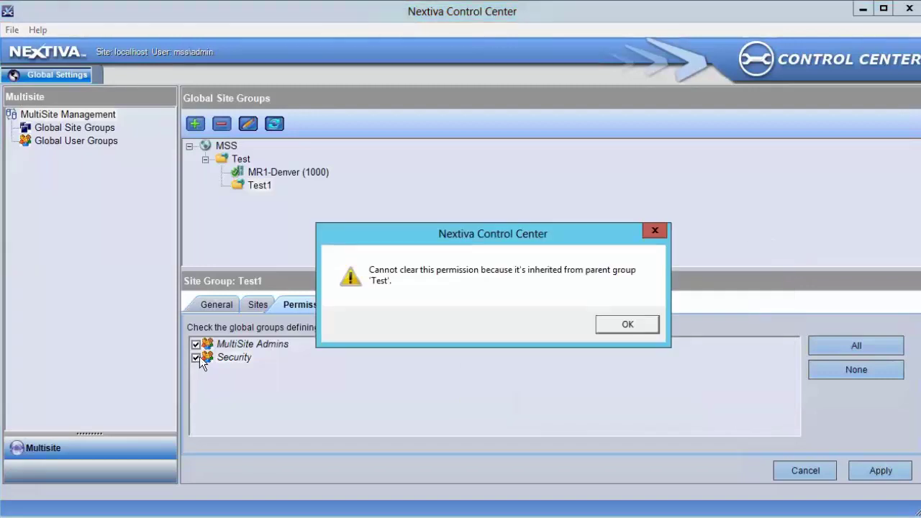
click(620, 326)
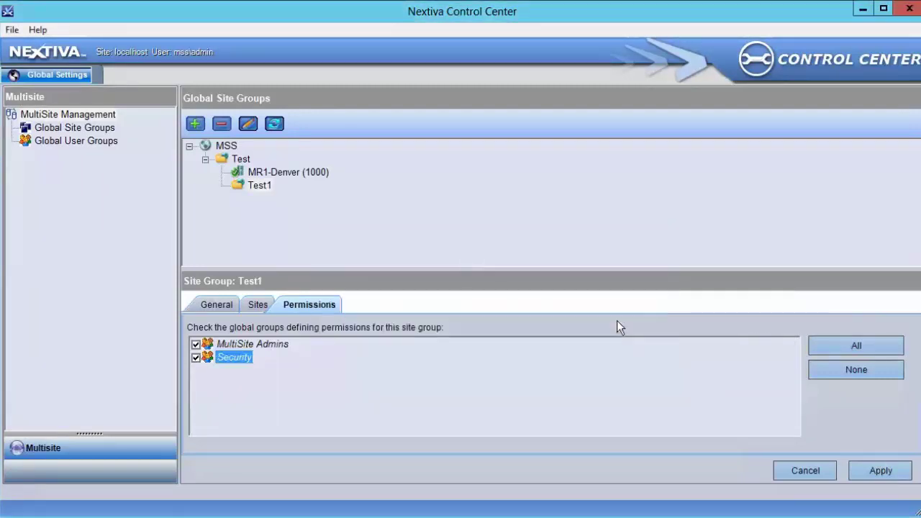
click(240, 161)
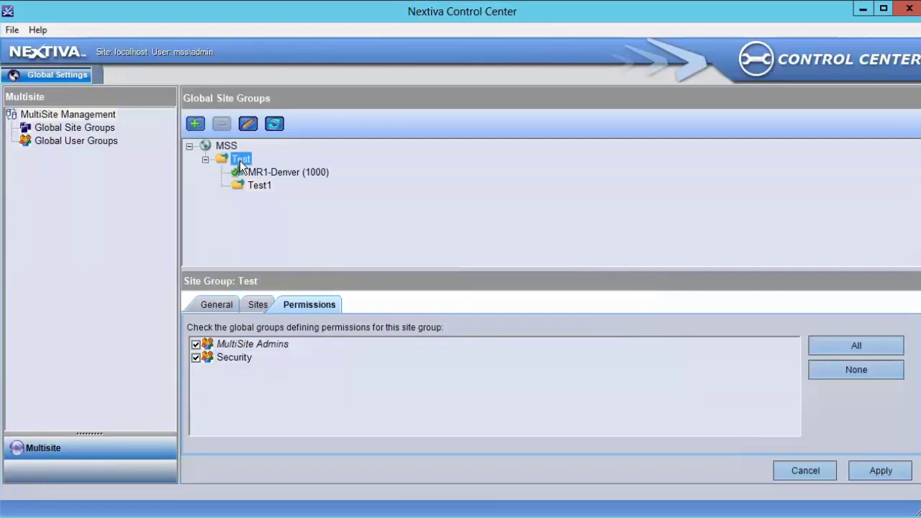
click(200, 357)
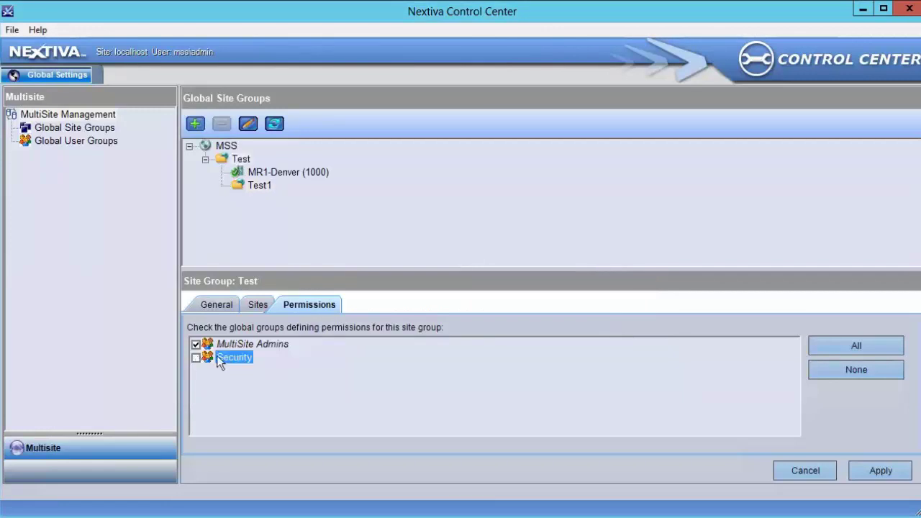
click(864, 470)
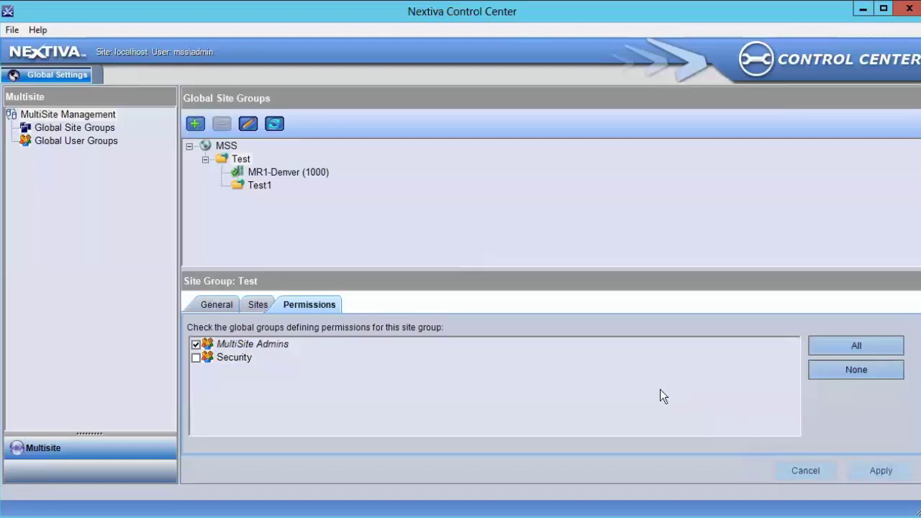
click(288, 173)
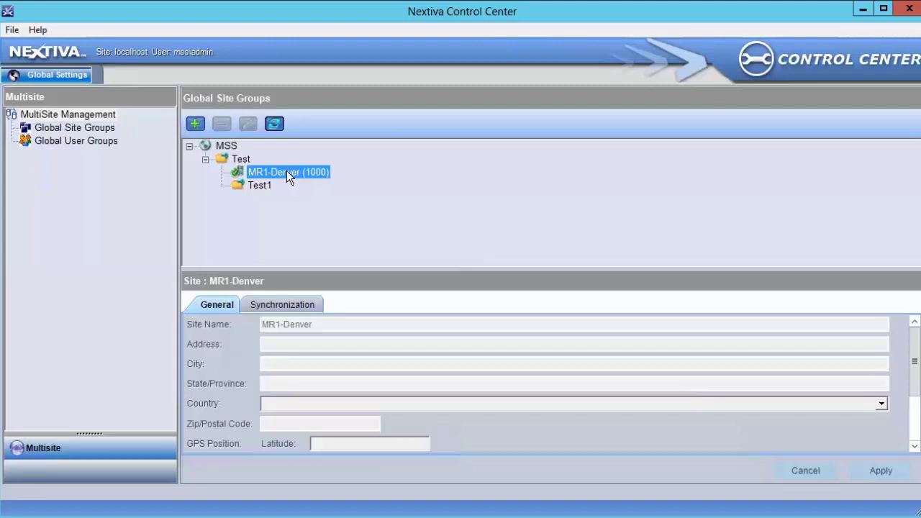
- Check Security on Test1 and apply, then move MR1-Denver into Test1 and apply
click(262, 190)
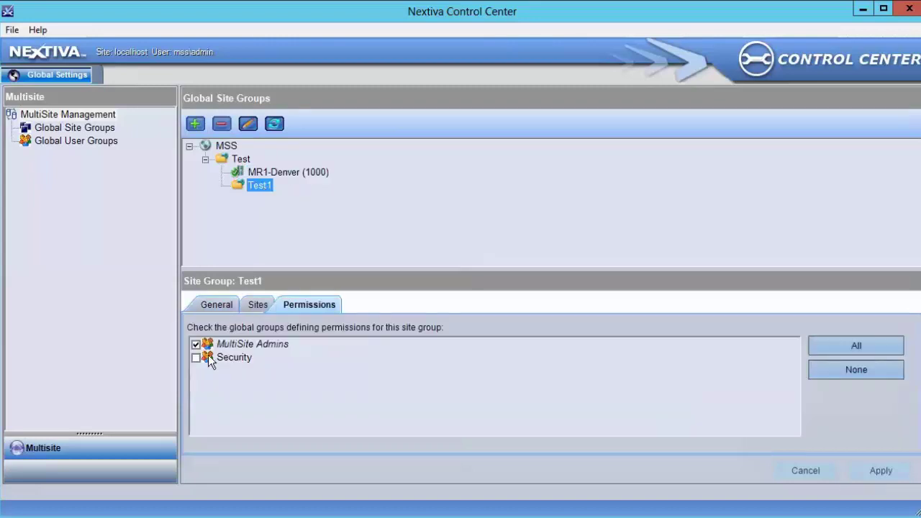
click(201, 357)
click(896, 479)
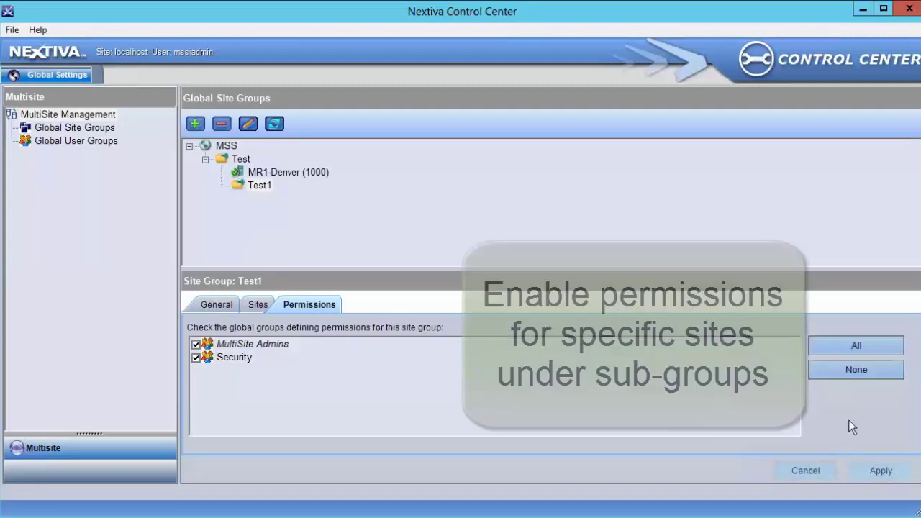
drag(260, 178, 261, 182)
click(867, 472)
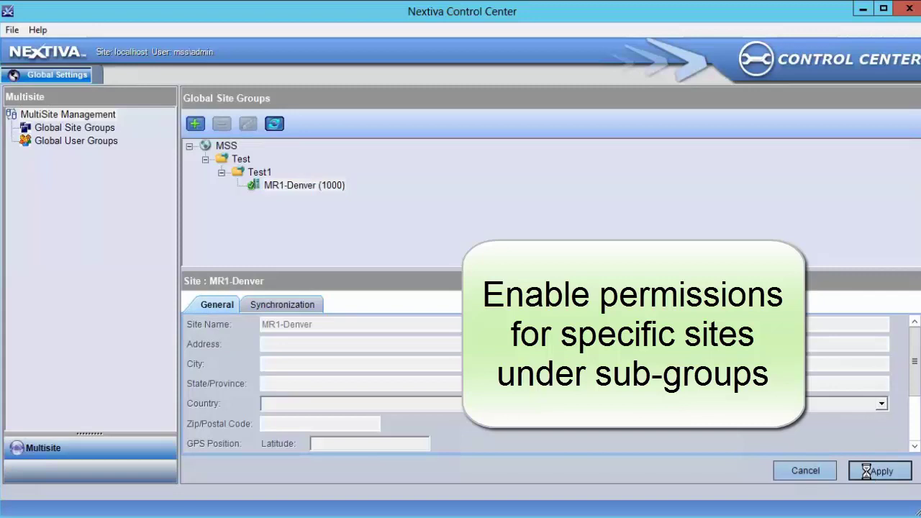